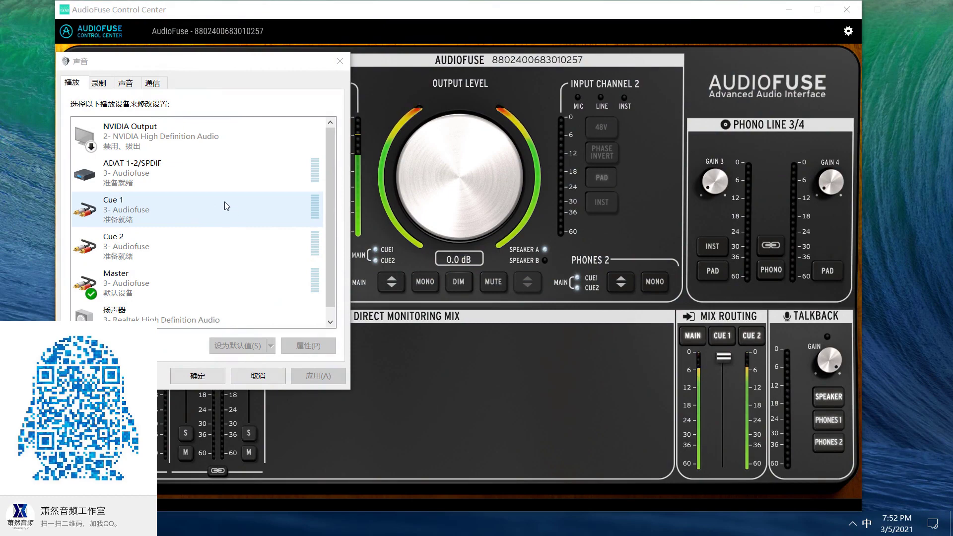
- Review the playback devices in the Sound dialog, move the dialog away from the mixer's edge, and select the Master device
click(99, 84)
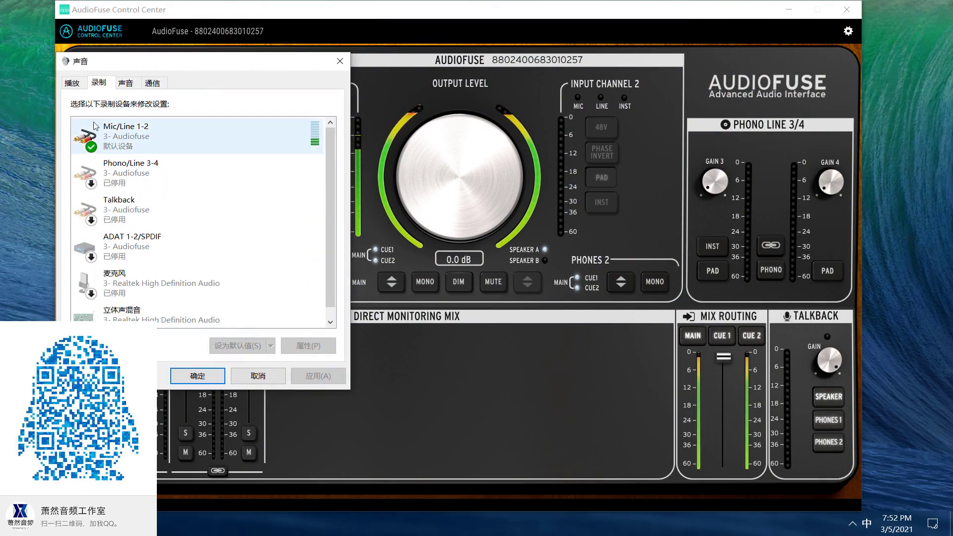
click(72, 83)
drag(198, 61, 415, 81)
scroll(395, 297, down, 1)
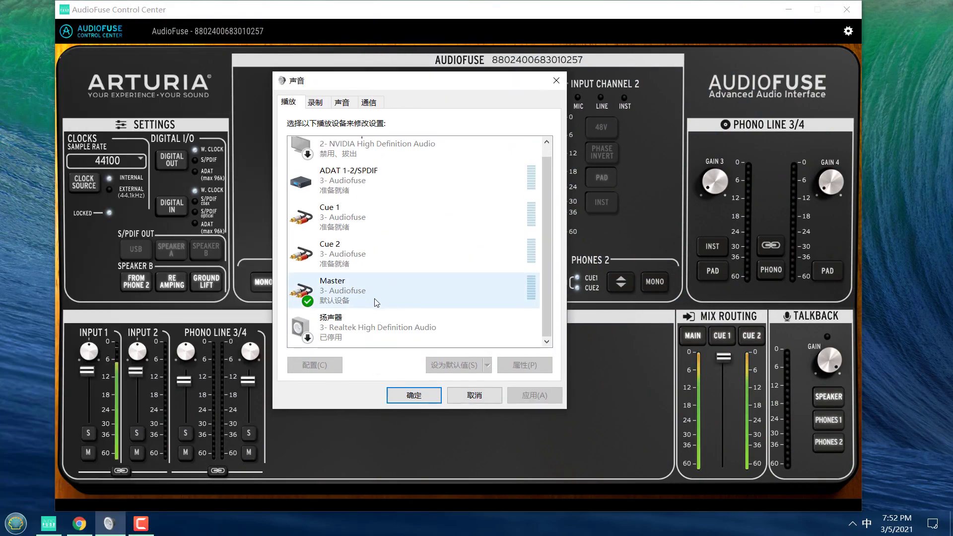
click(353, 296)
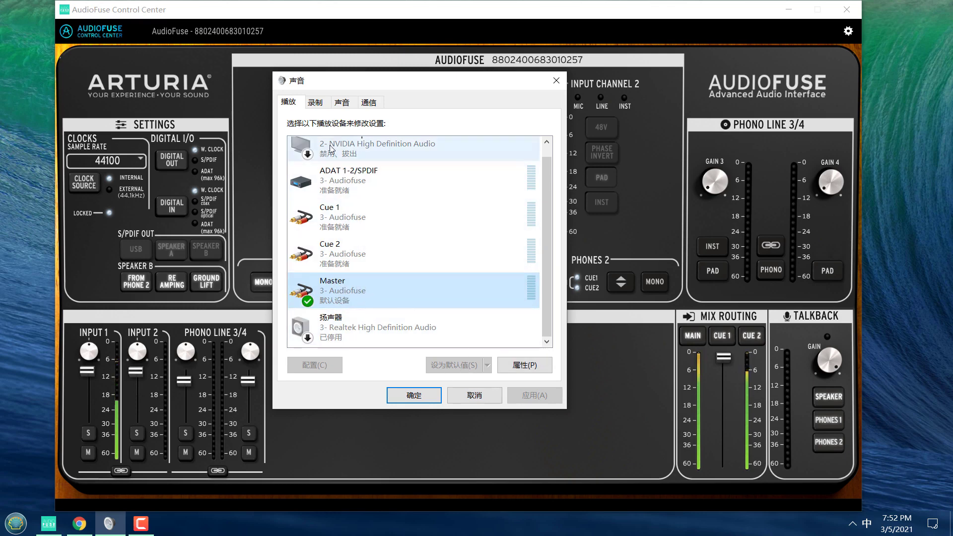
- Review the Audiofuse recording devices from Mic/Line 1-2 to ADAT 1-2/SPDIF, return to the playback devices, and close the Sound dialog
click(315, 102)
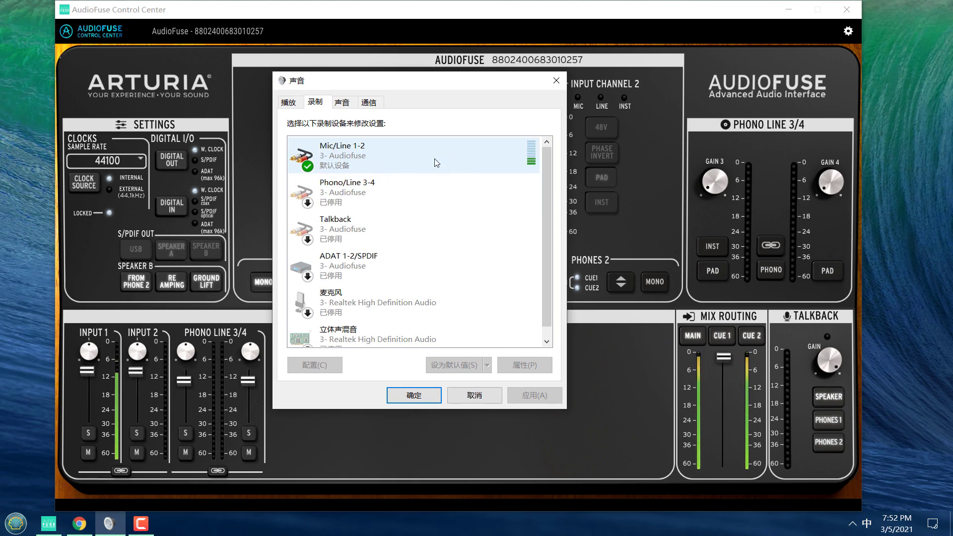
click(363, 159)
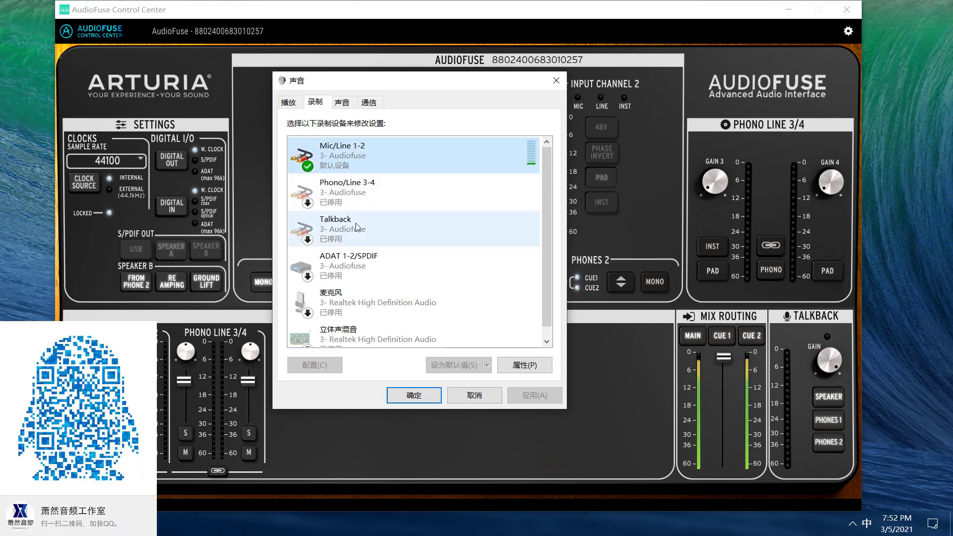
click(390, 194)
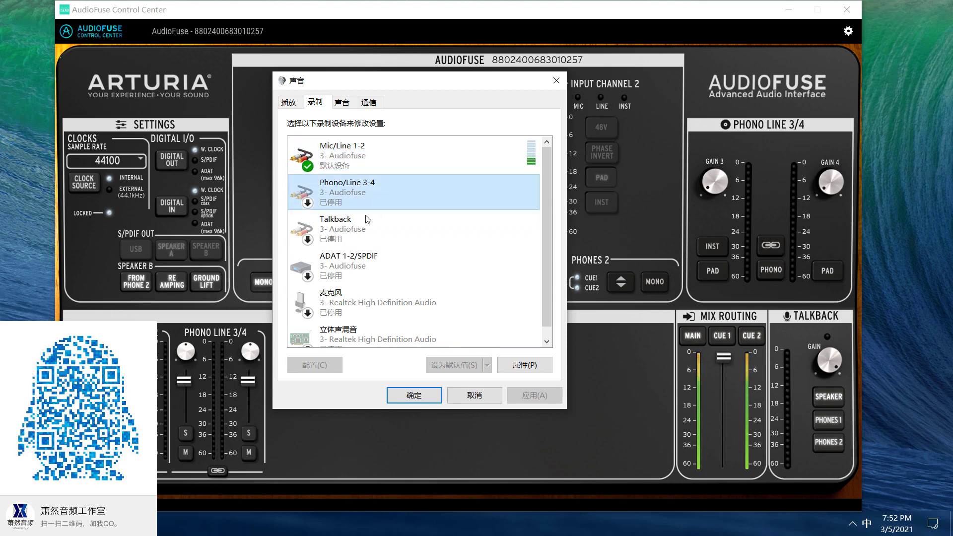
click(347, 237)
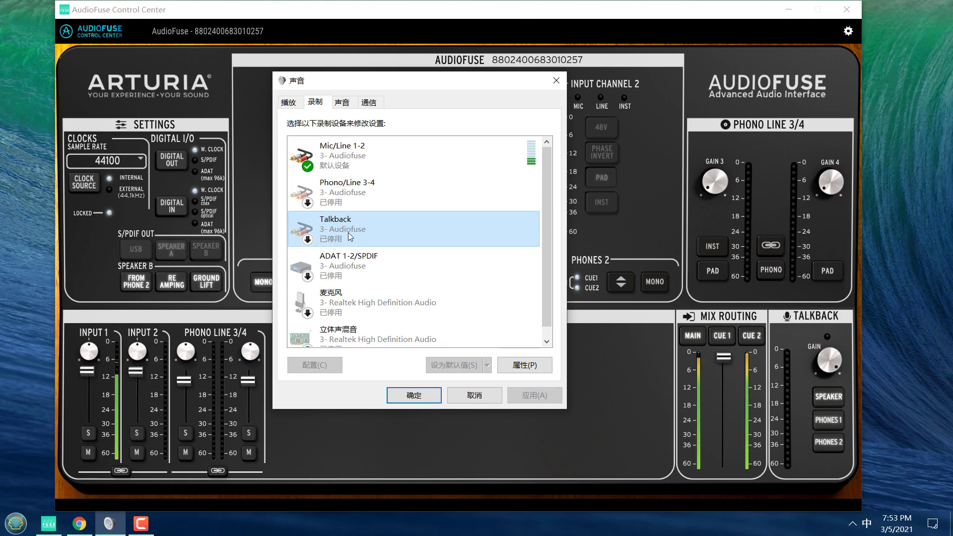
click(356, 267)
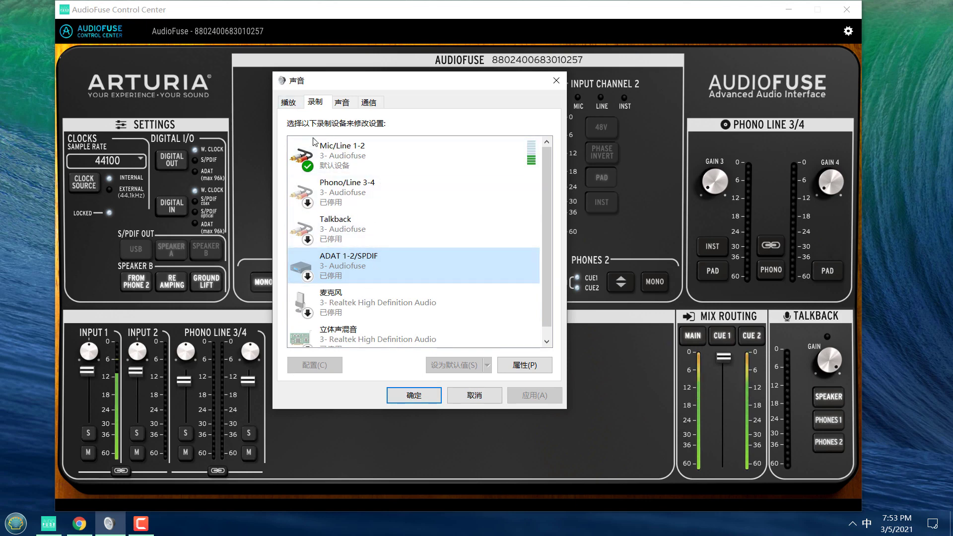
click(295, 106)
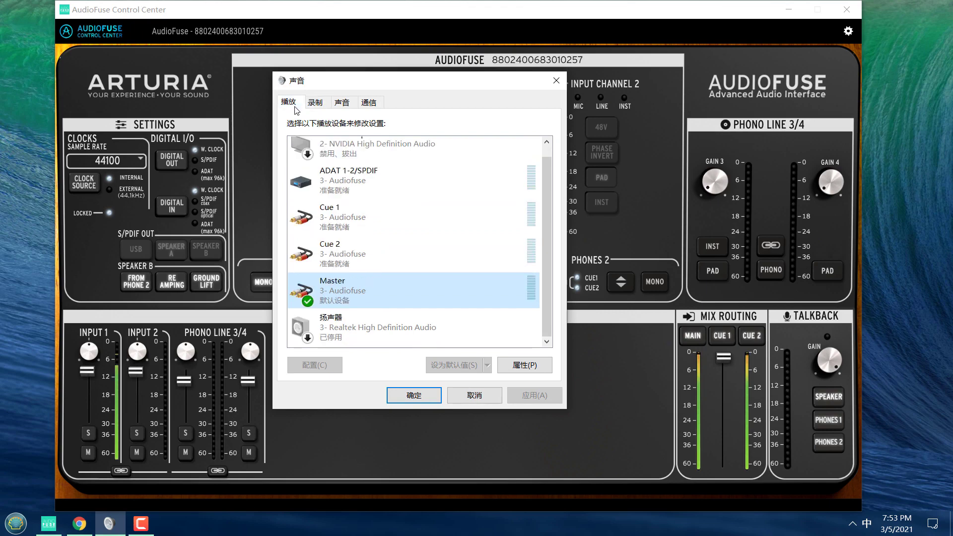
click(414, 395)
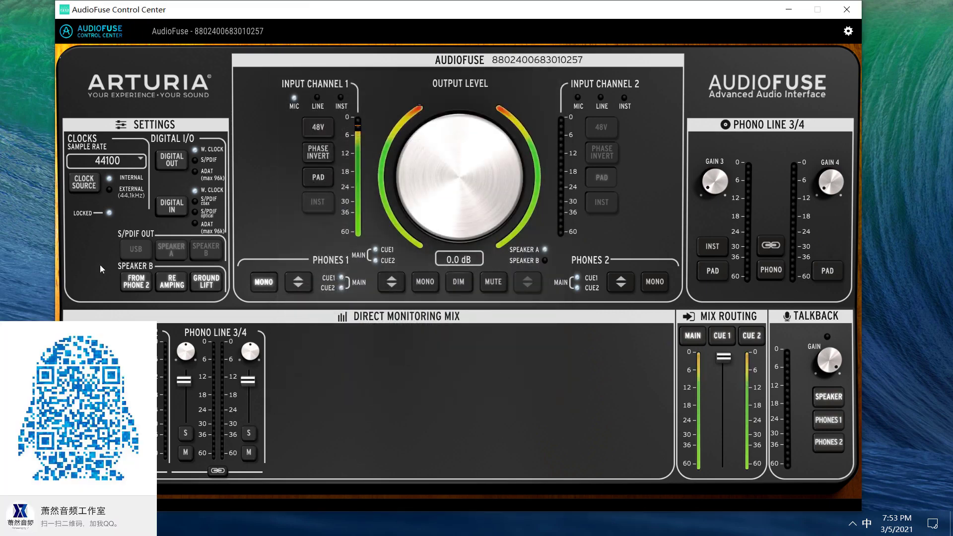
- Examine the available window resize percentages for the control center
click(94, 37)
mouse_move(113, 52)
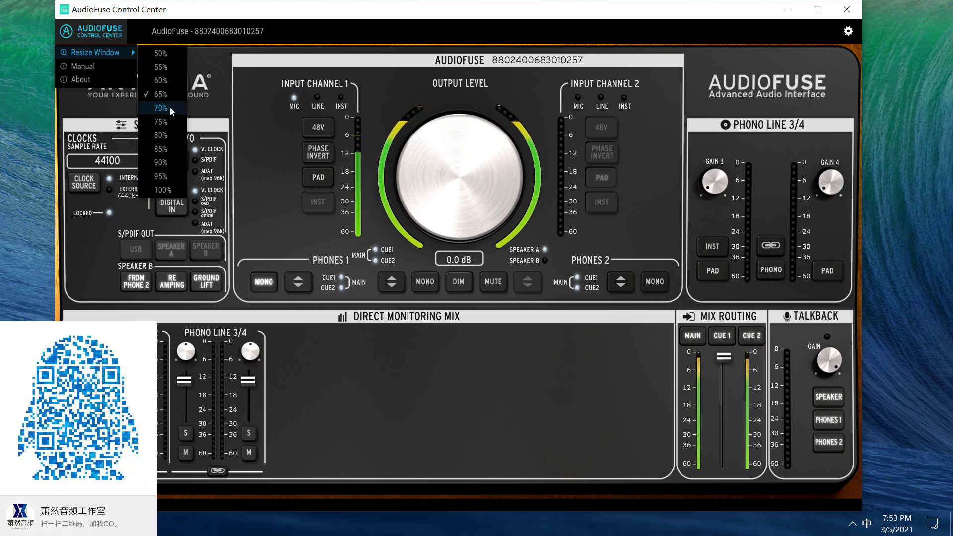
click(117, 80)
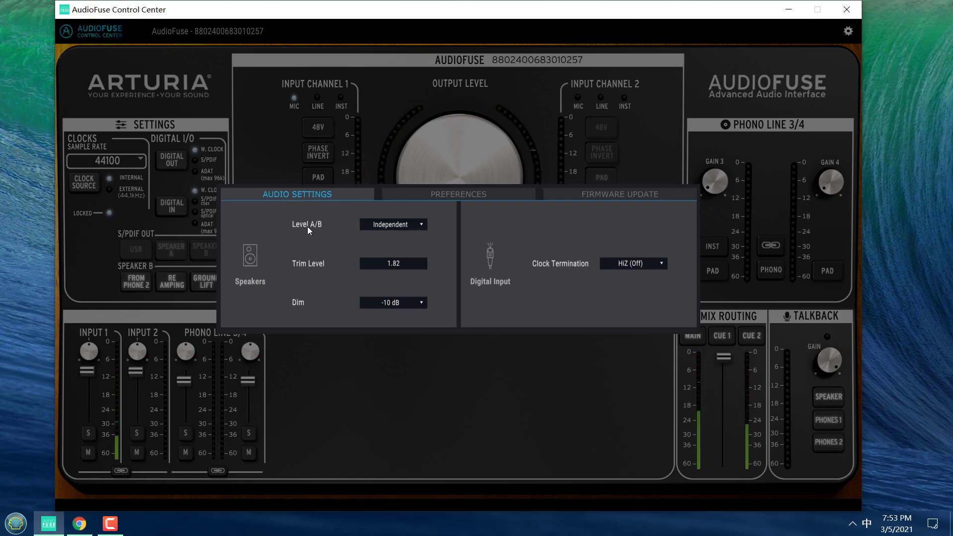
- Review the speakers' Level A/B choices in the audio settings and select Independent
click(401, 225)
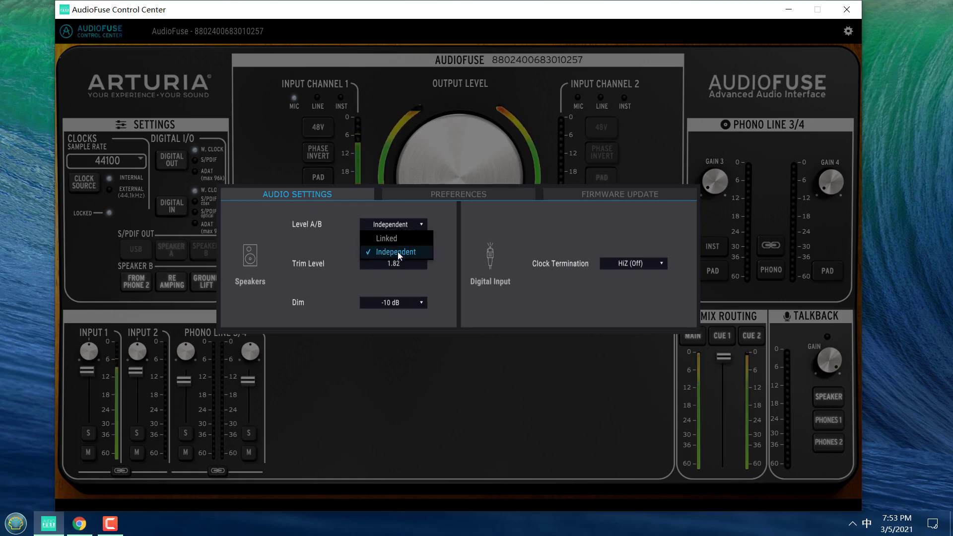
click(446, 225)
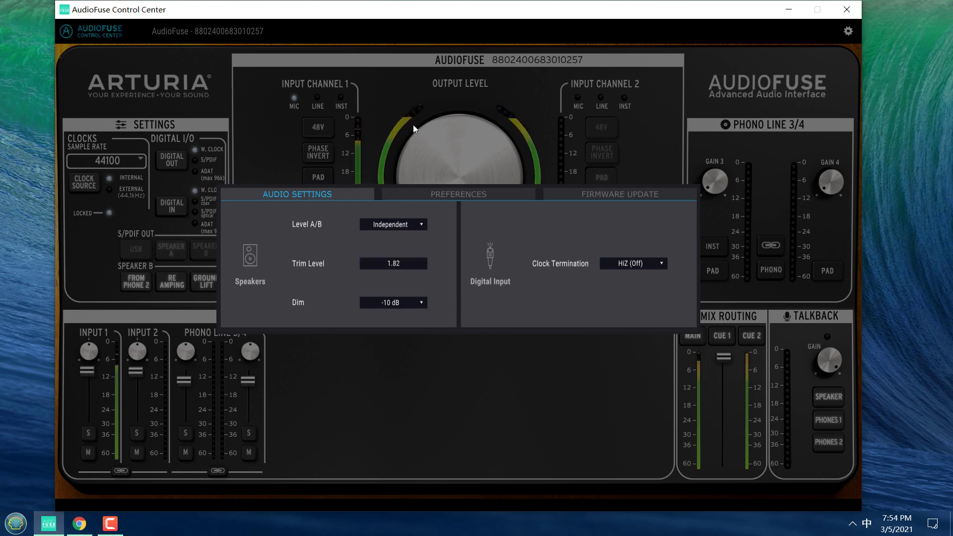
click(383, 225)
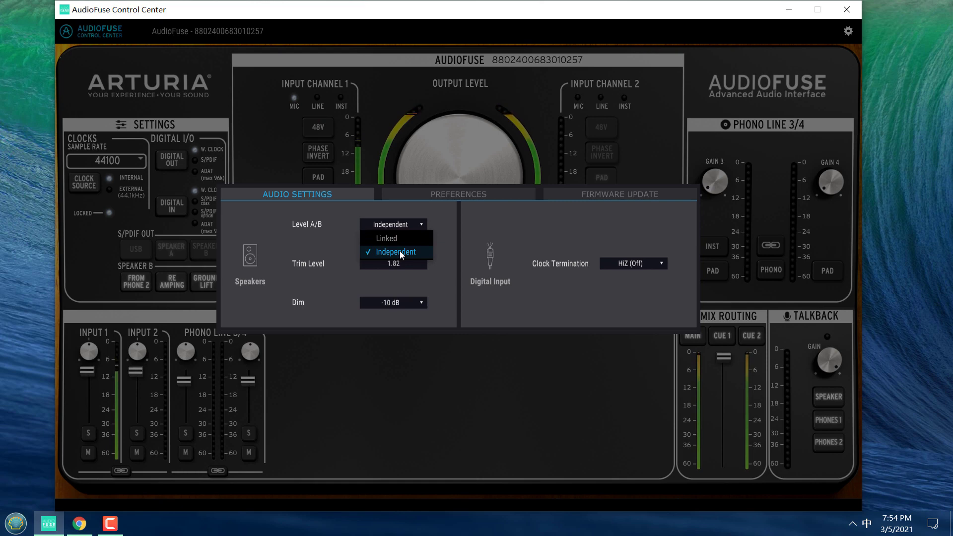
click(400, 251)
click(395, 223)
click(393, 254)
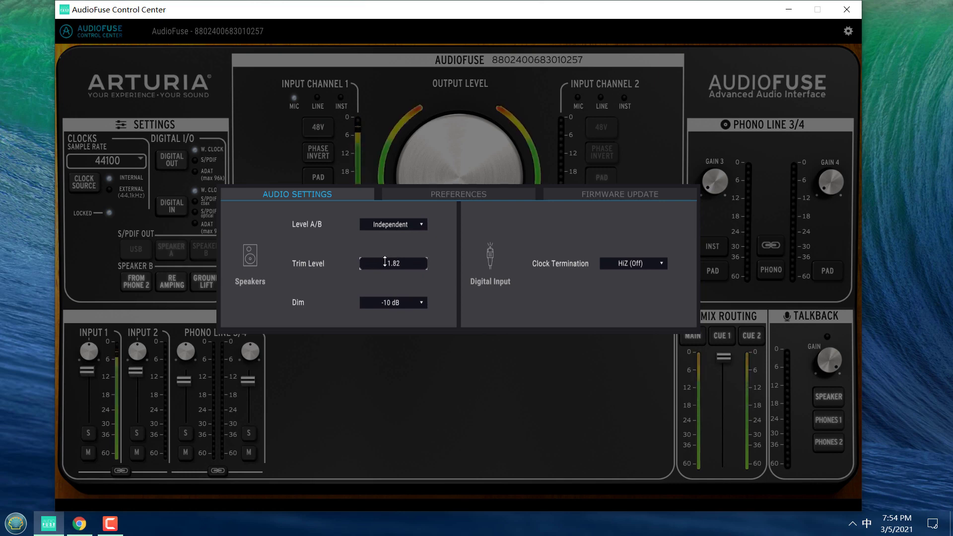
- Reset the speakers' Trim Level to 0.00
scroll(384, 261, down, 2)
scroll(393, 263, up, 4)
double_click(381, 262)
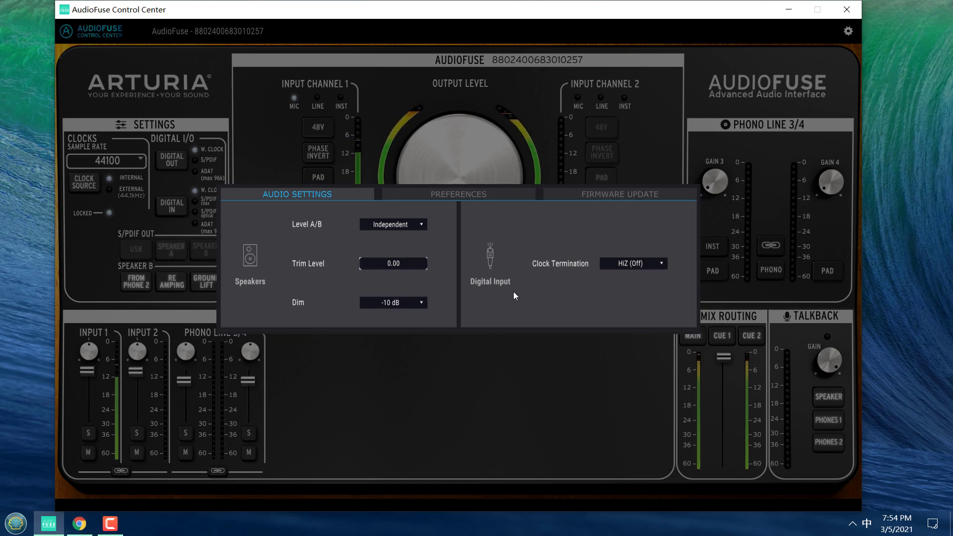
- Examine the Clock Termination options for the digital input
click(627, 264)
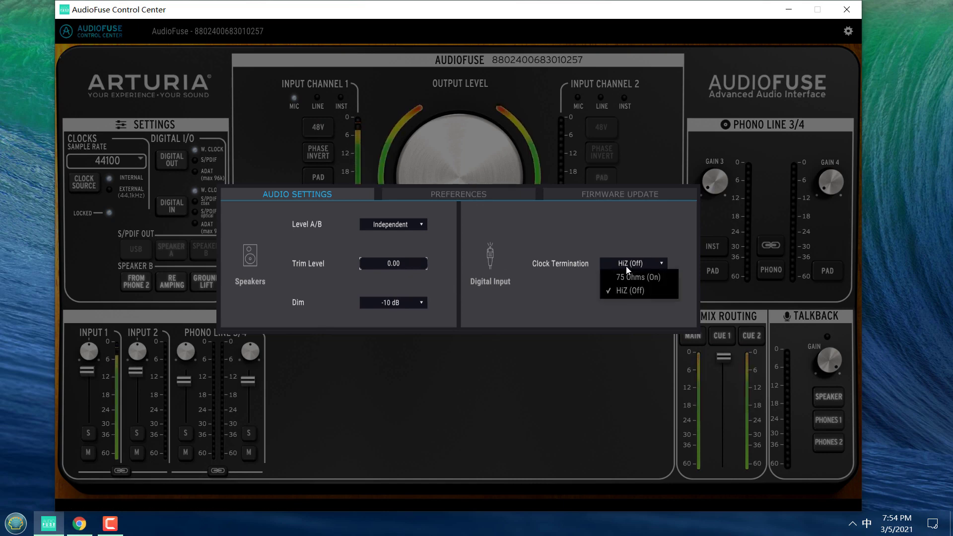
click(626, 263)
click(621, 264)
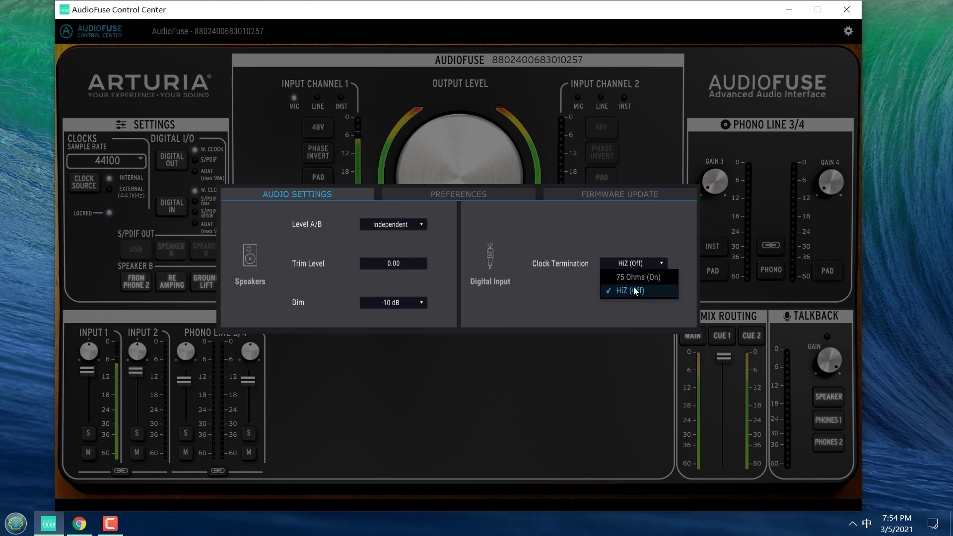
click(572, 290)
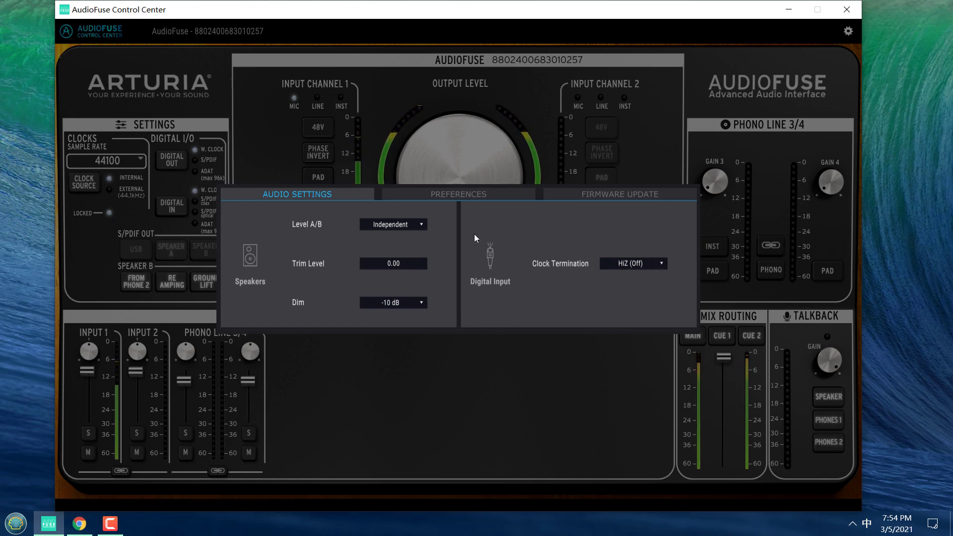
- Examine the device's Power Mode and Skin options in the preferences
click(446, 196)
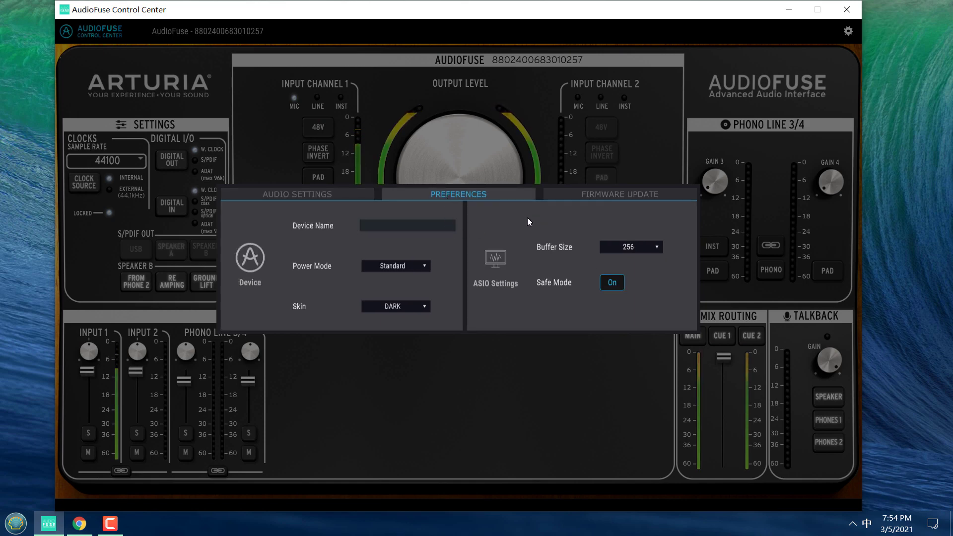
click(419, 263)
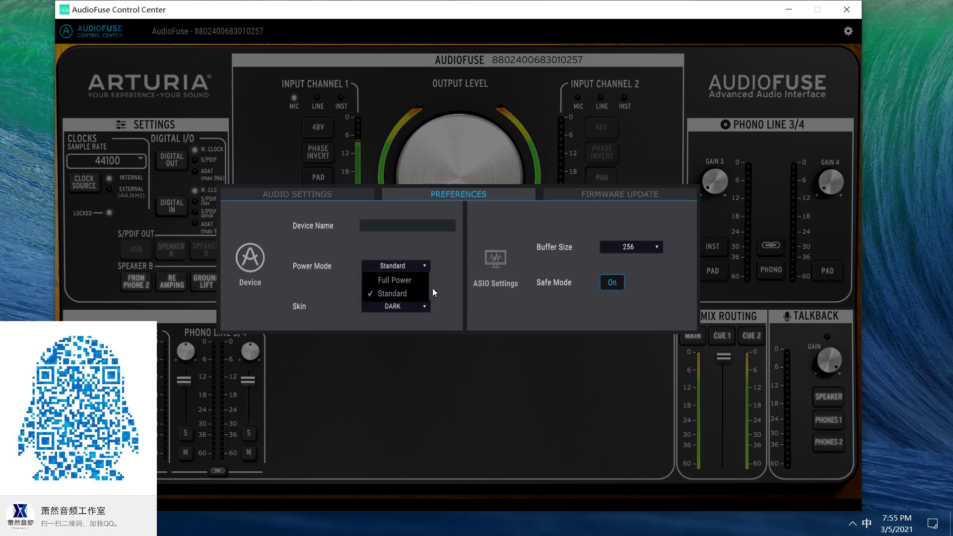
click(449, 285)
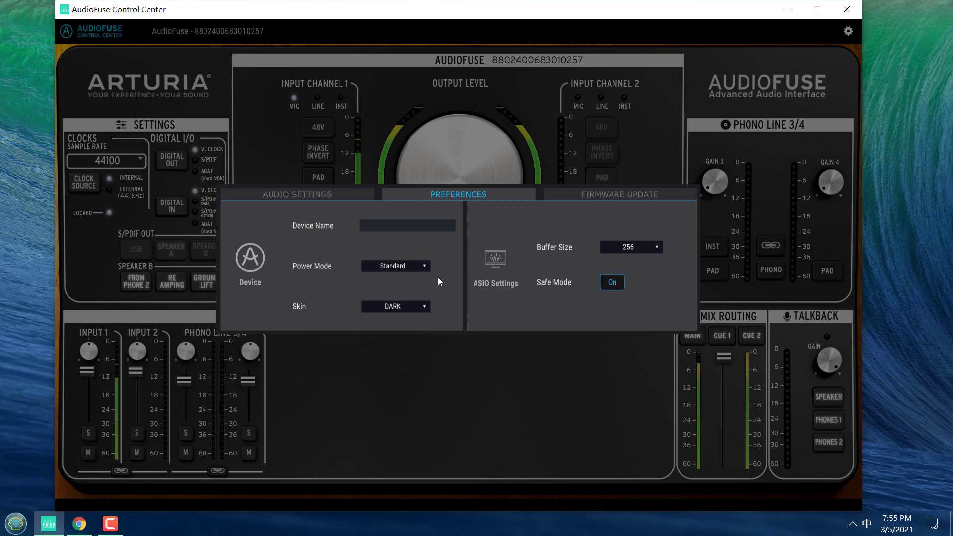
click(407, 266)
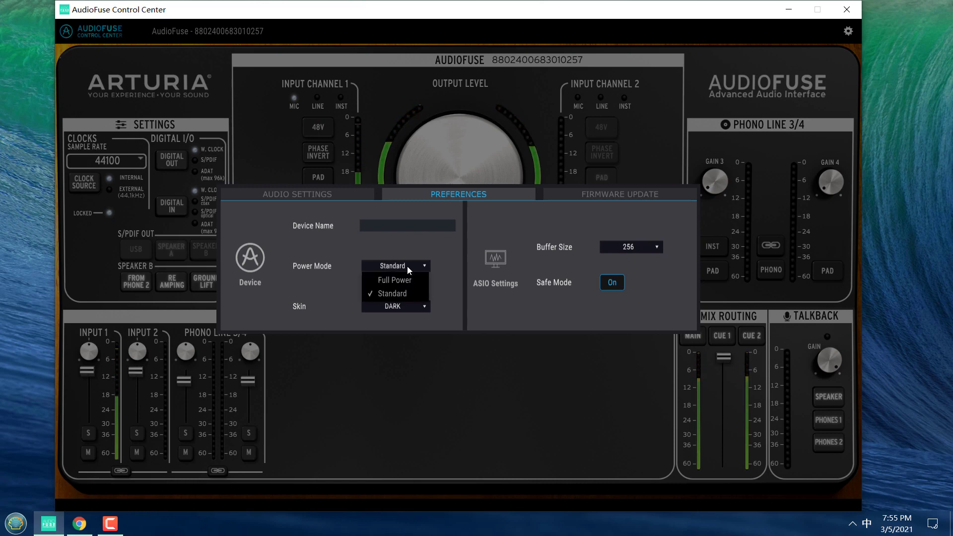
click(408, 265)
click(408, 266)
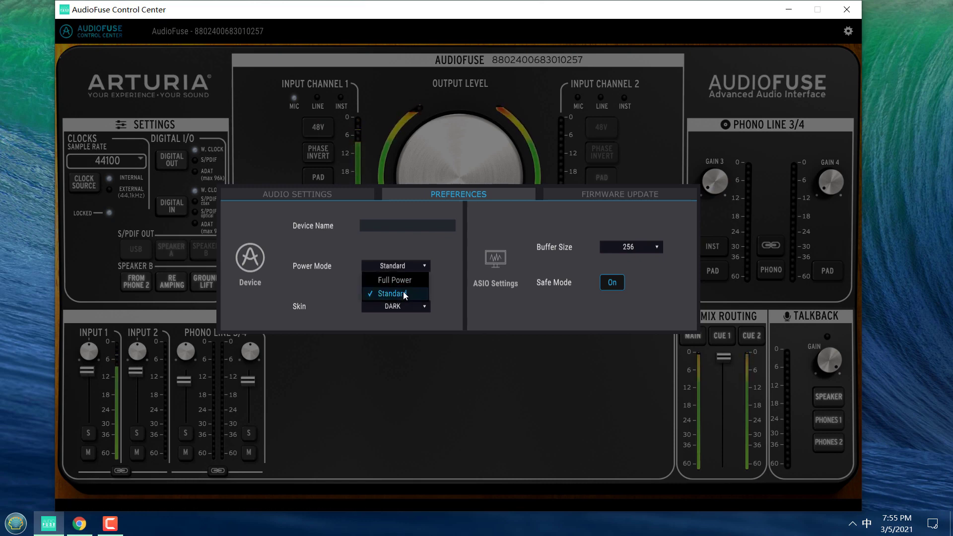
click(412, 290)
click(411, 306)
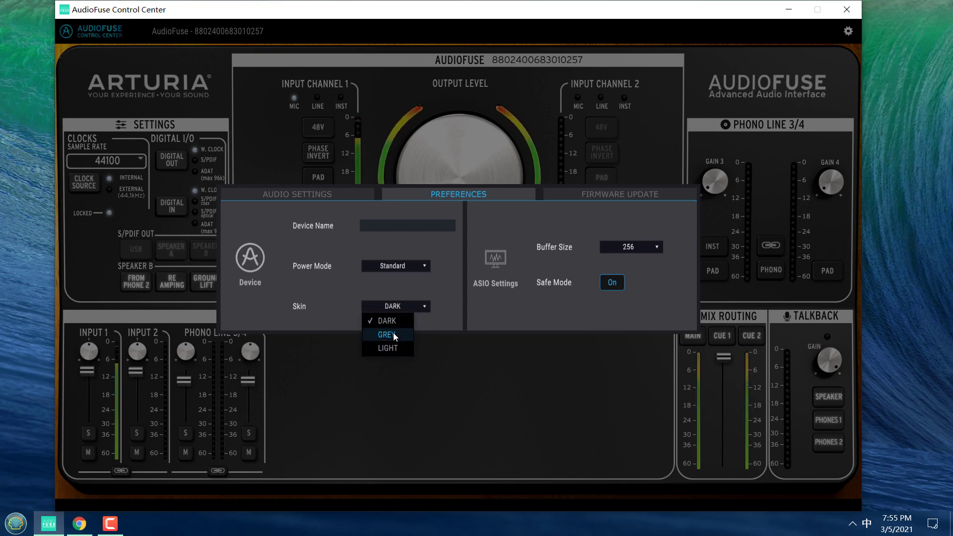
click(454, 307)
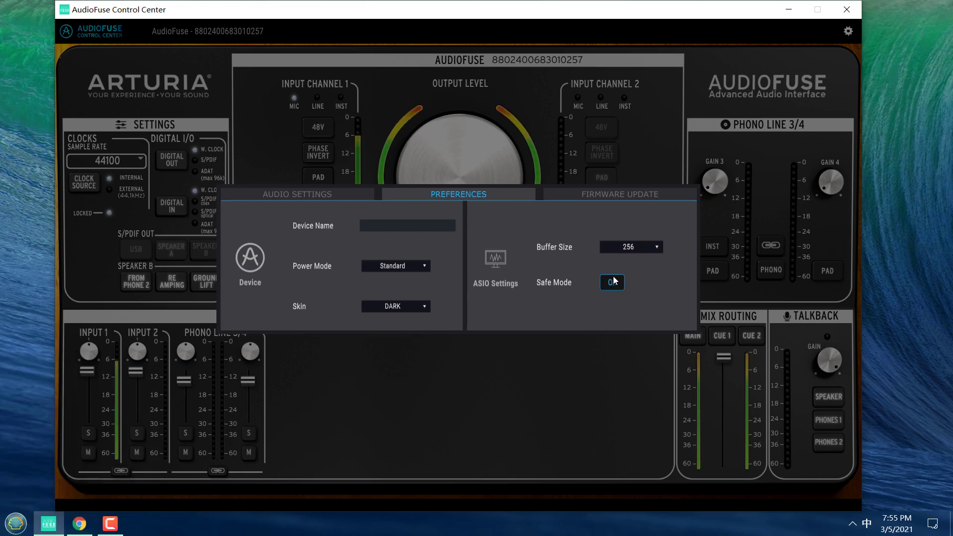
- Check the current and latest available firmware versions, and close the settings window
click(608, 198)
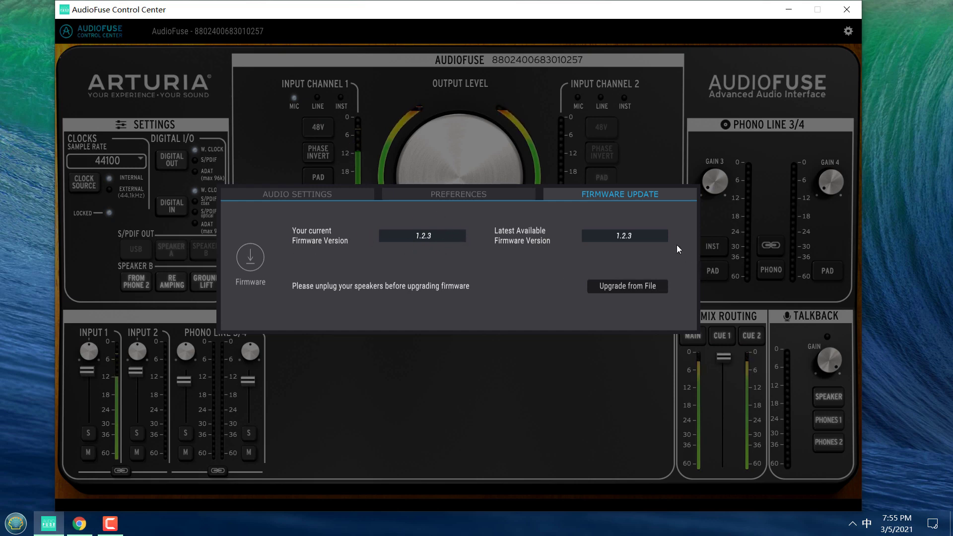
click(538, 105)
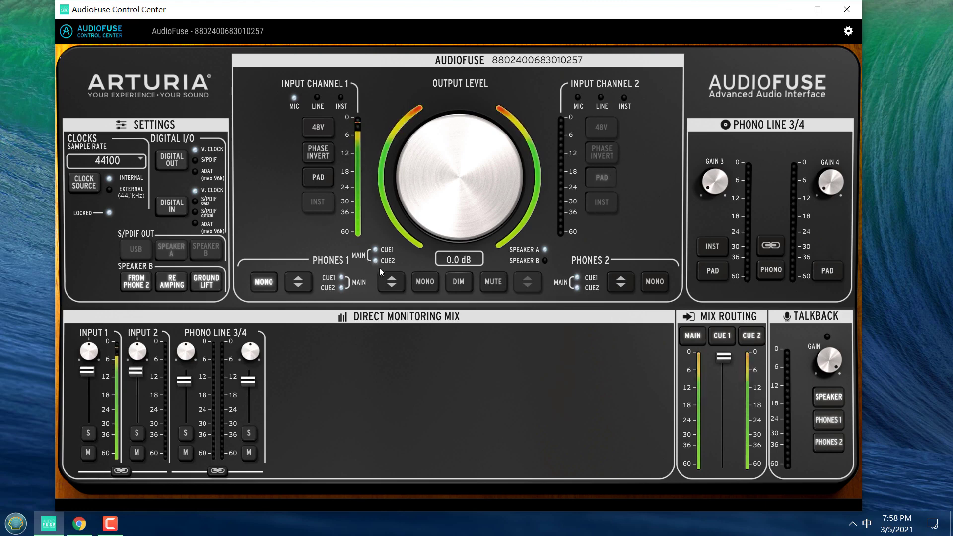
- Turn off mono for Phones 1 and cycle its monitoring source through the cues back to Main
click(544, 258)
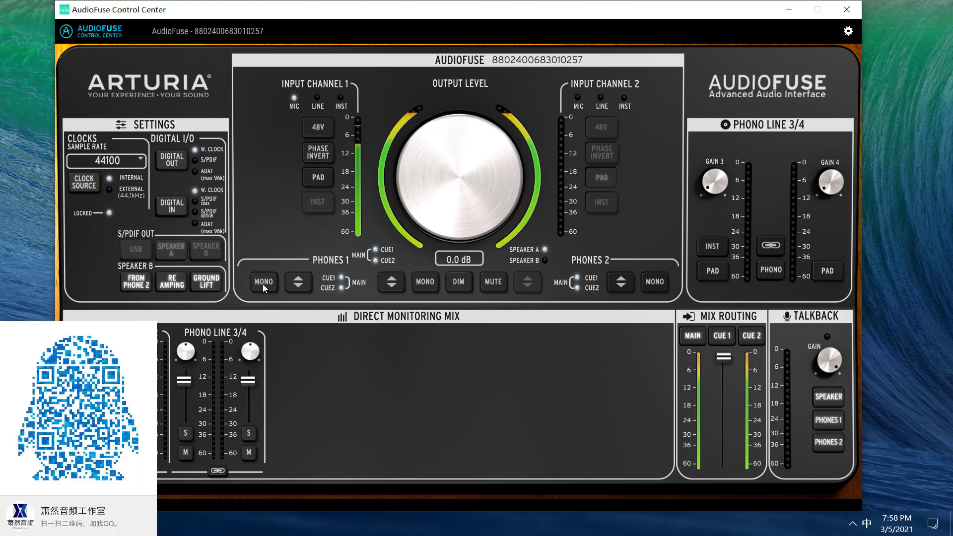
click(303, 282)
click(302, 281)
click(303, 282)
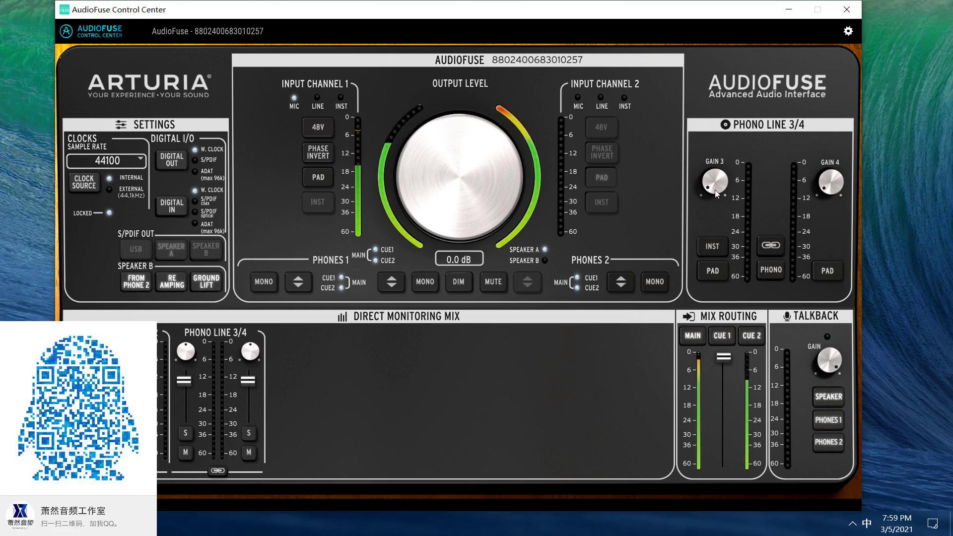
- Try to raise Gain 3 and toggle the link between Phono Line channels 3 and 4
drag(714, 190, 715, 155)
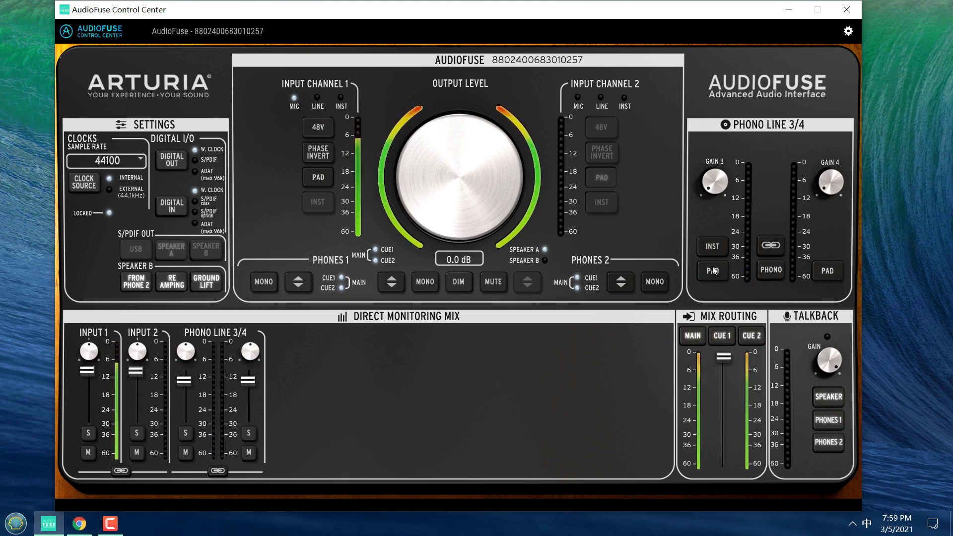
click(771, 246)
mouse_move(725, 186)
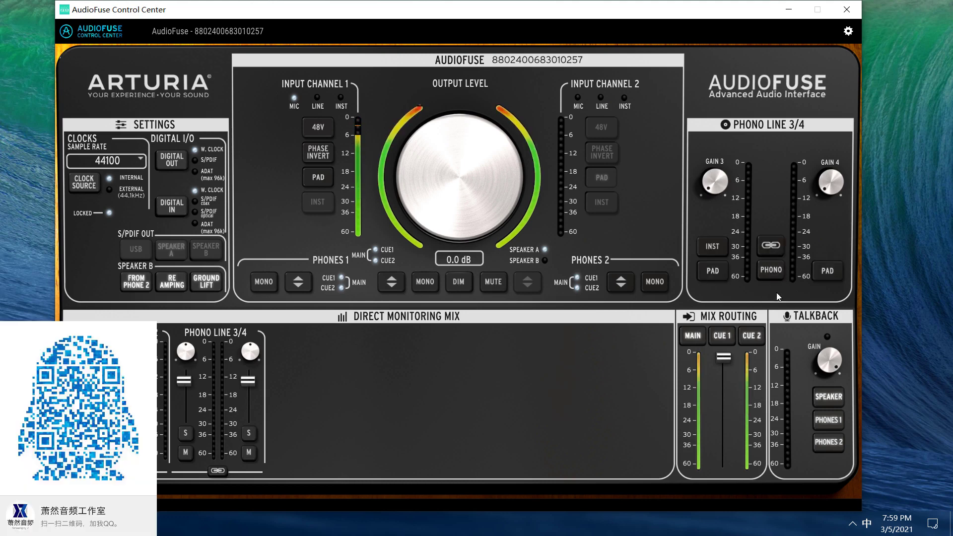
- Switch the Phono mode of inputs 3/4 on and off again
click(770, 271)
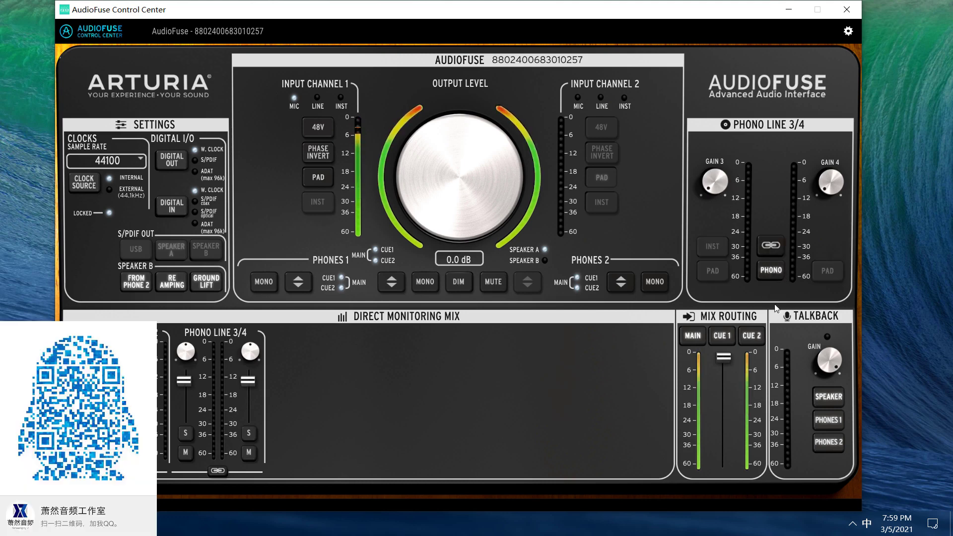
click(776, 269)
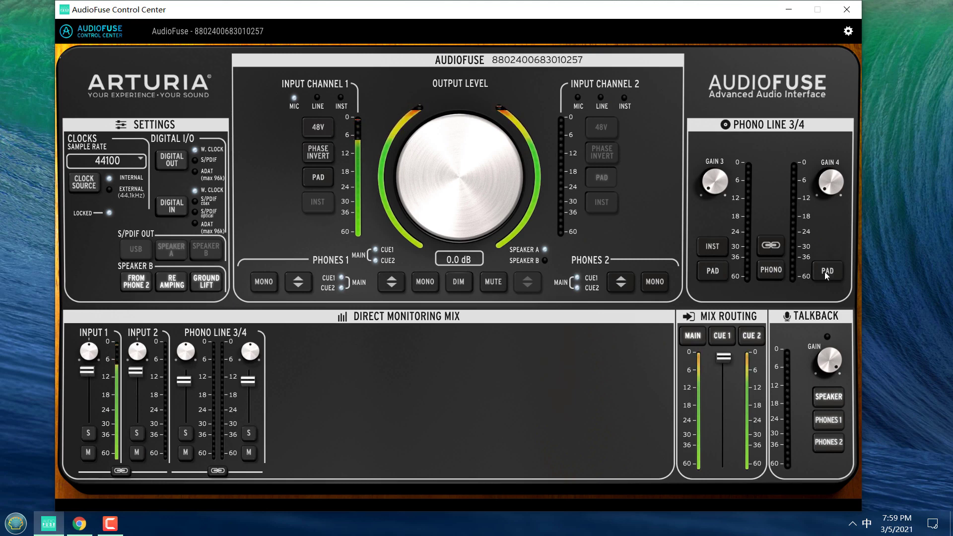
- Switch the Phono mode of inputs 3/4 on and back off, and turn up Gain 3
click(768, 269)
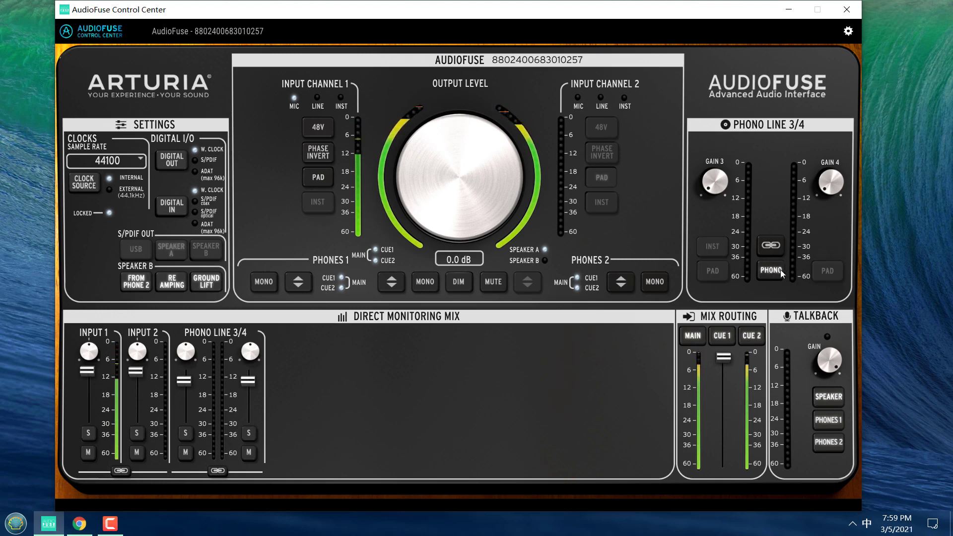
click(780, 271)
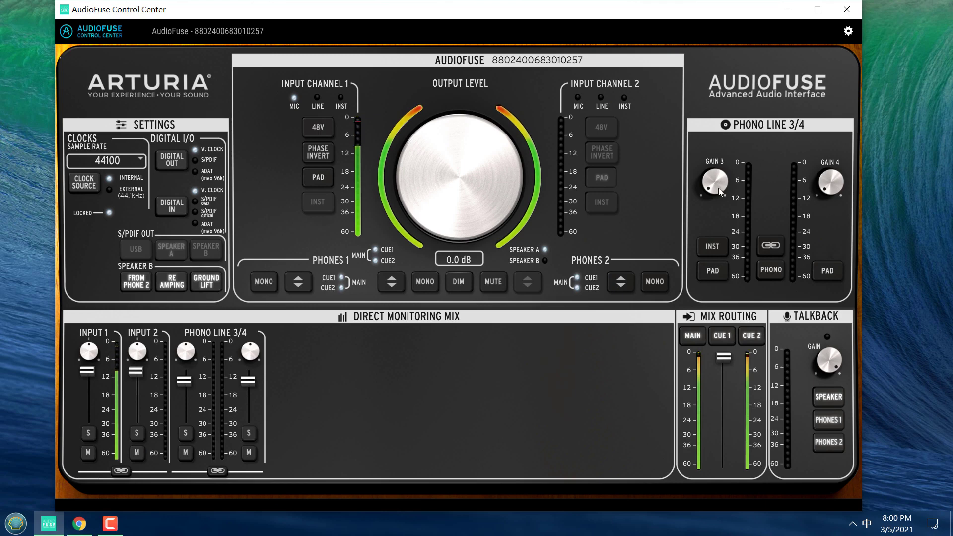
drag(719, 188, 718, 165)
- In the direct monitoring mix, briefly solo Input 1 and raise the Phono Line 3 fader to the height of the Input 1 fader
click(91, 434)
mouse_move(85, 373)
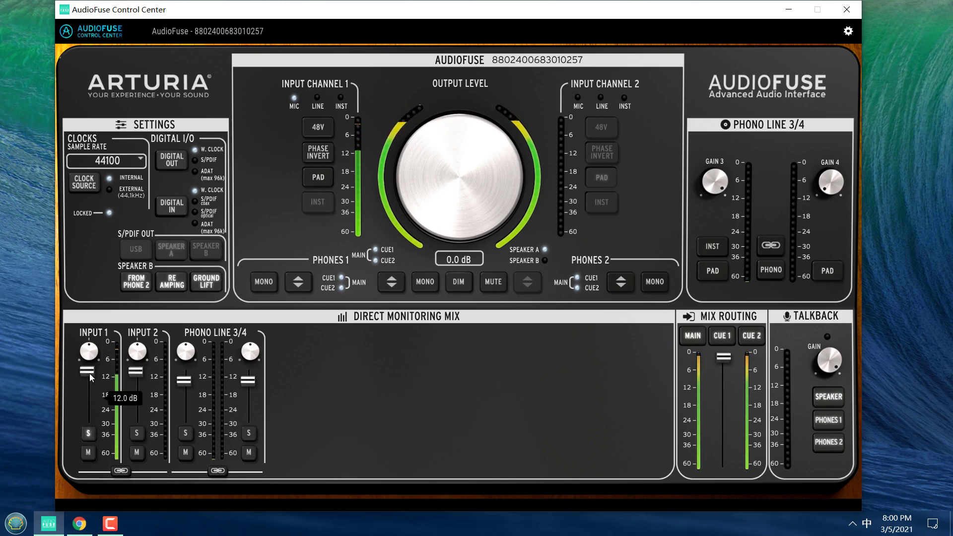
click(89, 436)
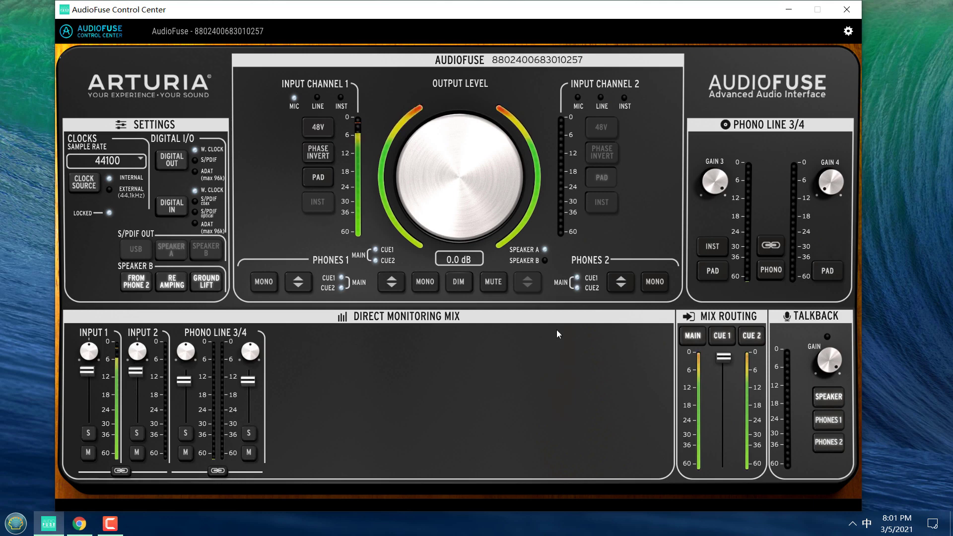
drag(182, 382, 183, 379)
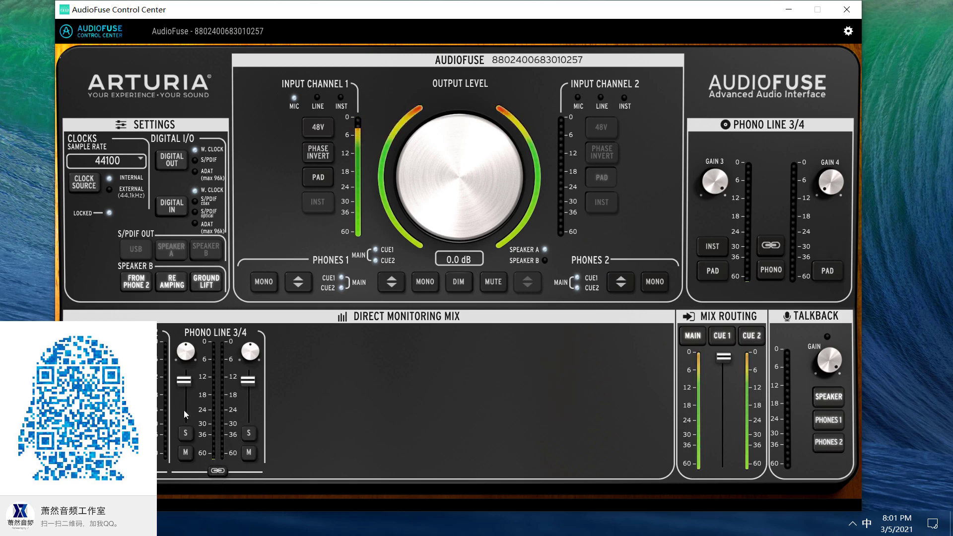
mouse_move(184, 380)
mouse_down()
mouse_move(184, 370)
mouse_move(184, 420)
mouse_move(184, 370)
mouse_up()
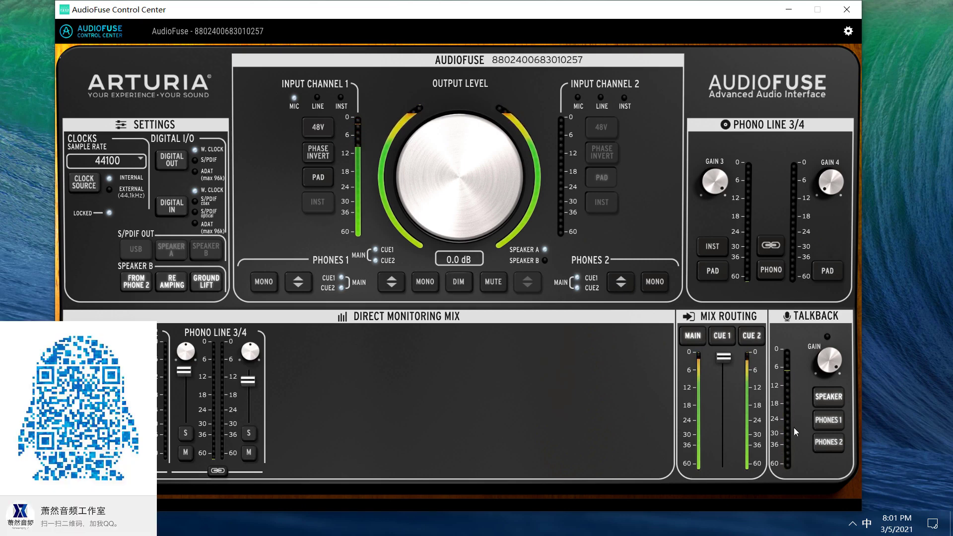
- Turn off talkback to the speakers and toggle talkback to Phones 2 twice
click(831, 398)
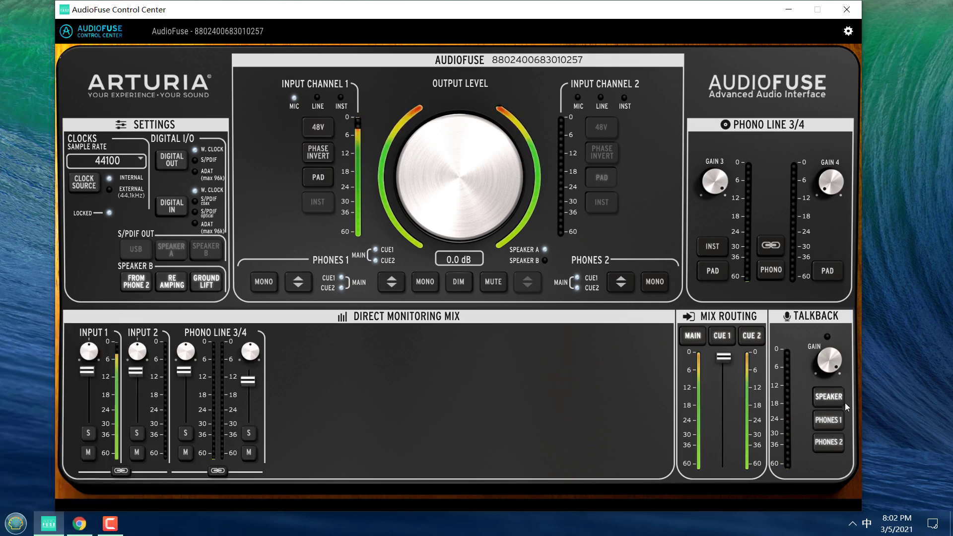
click(837, 400)
click(838, 442)
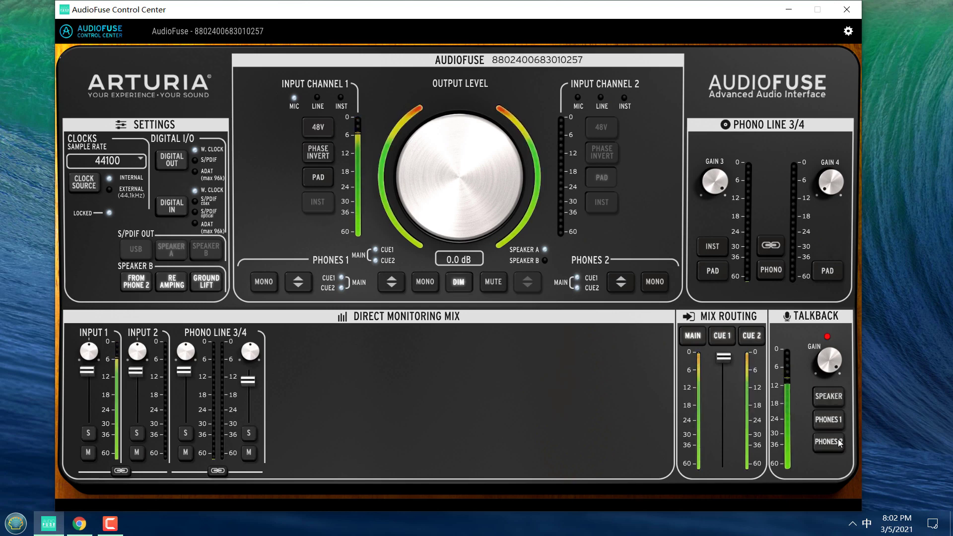
click(838, 442)
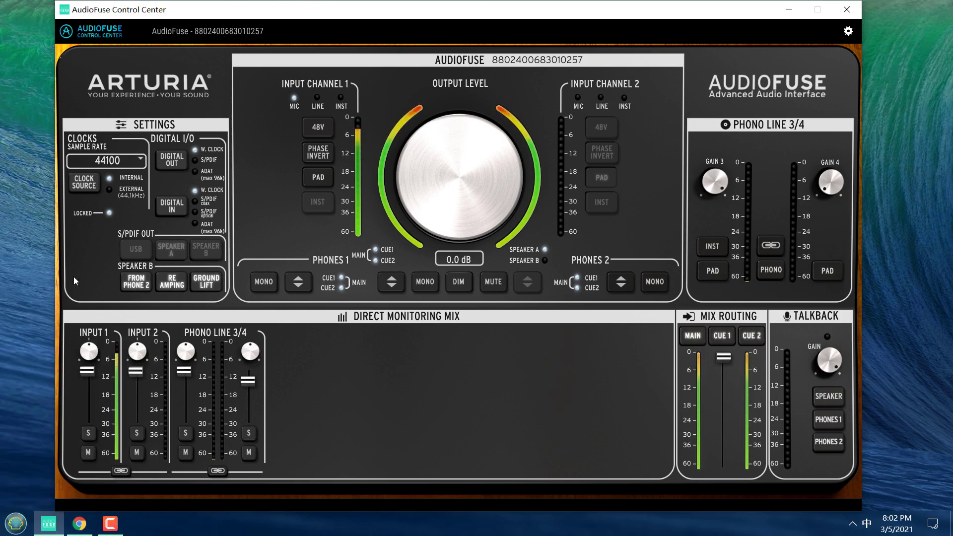
drag(323, 4, 385, 11)
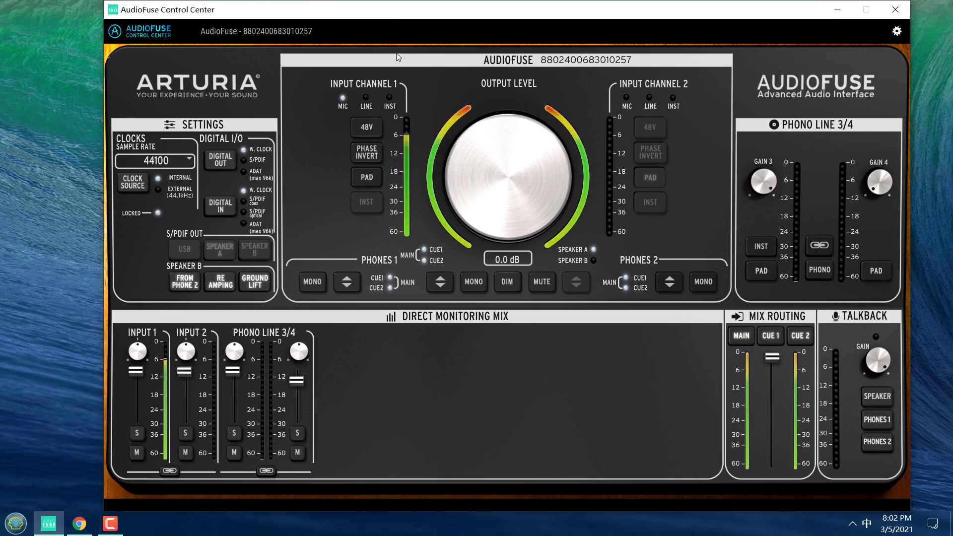
drag(406, 9, 347, 9)
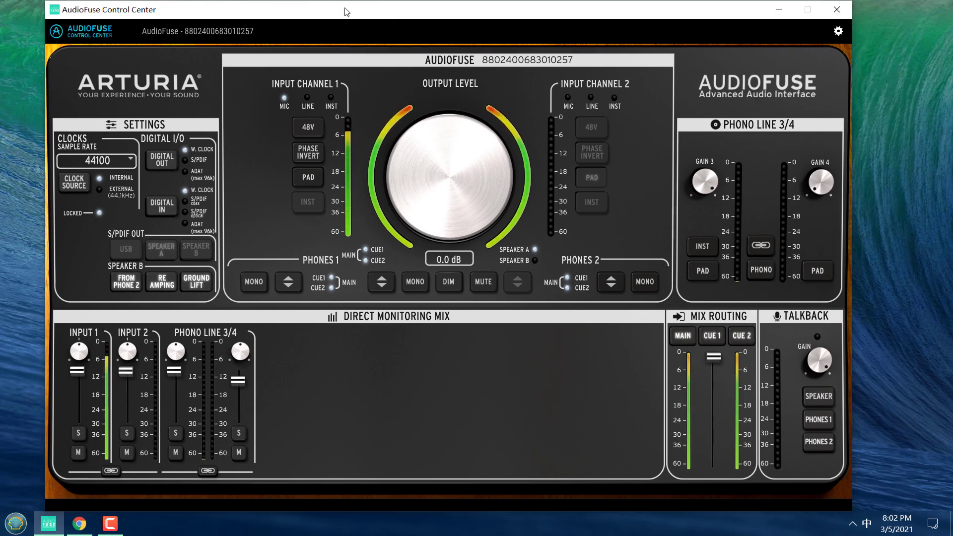